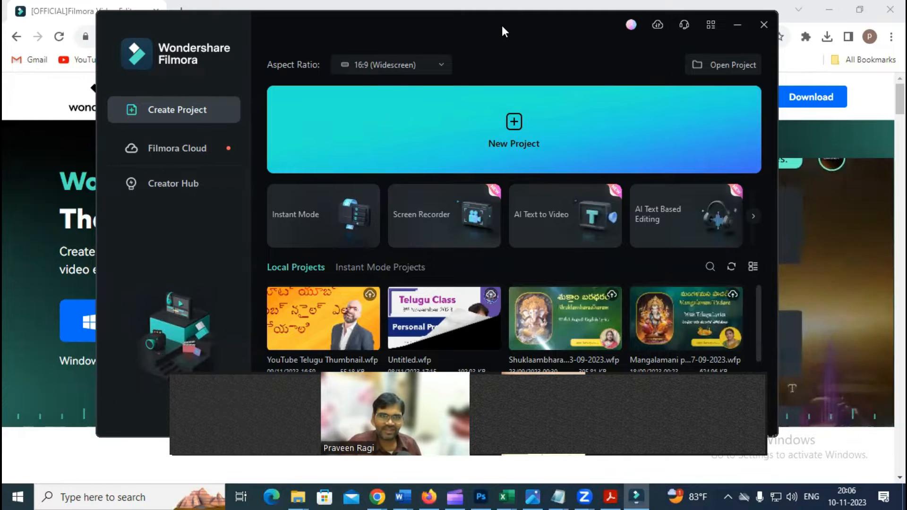
Look through the Filmora Cloud and Creator Hub pages, and return to project creation to browse the local projects.
left_click_drag(502, 26, 523, 21)
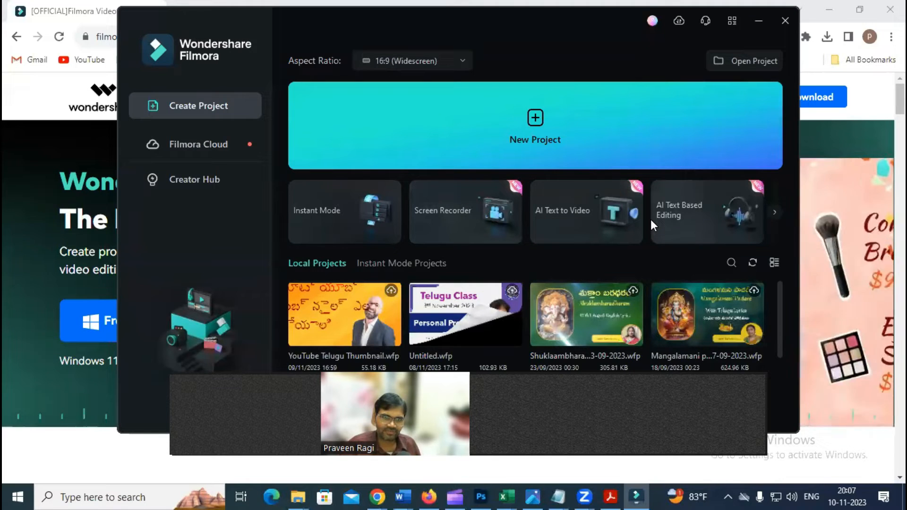
left_click(203, 143)
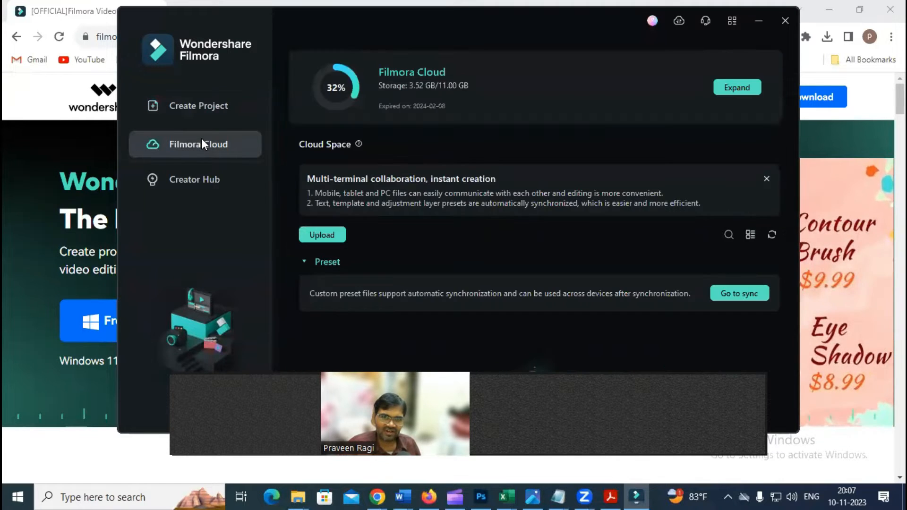
left_click(208, 109)
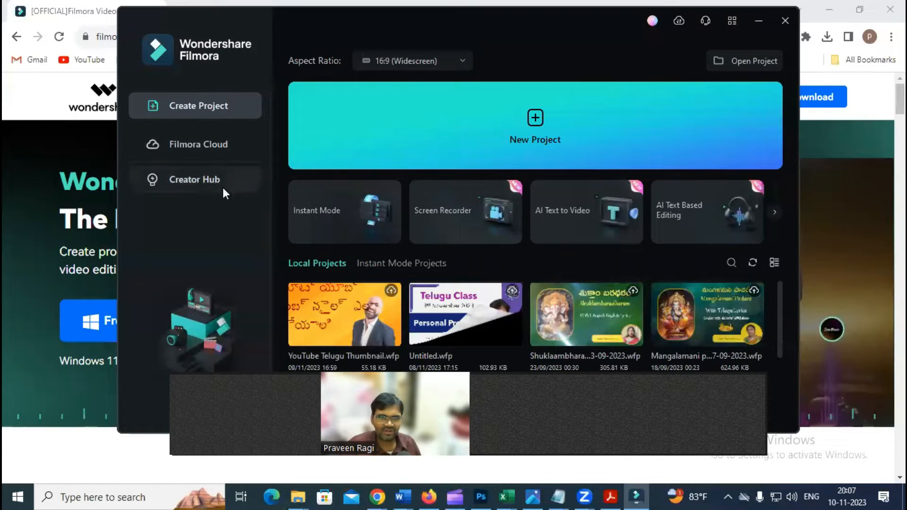
left_click(207, 184)
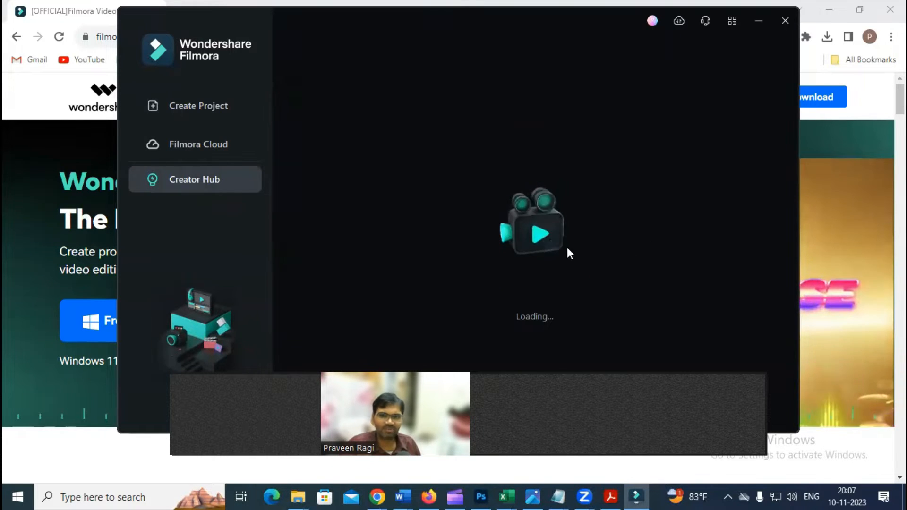
left_click(213, 107)
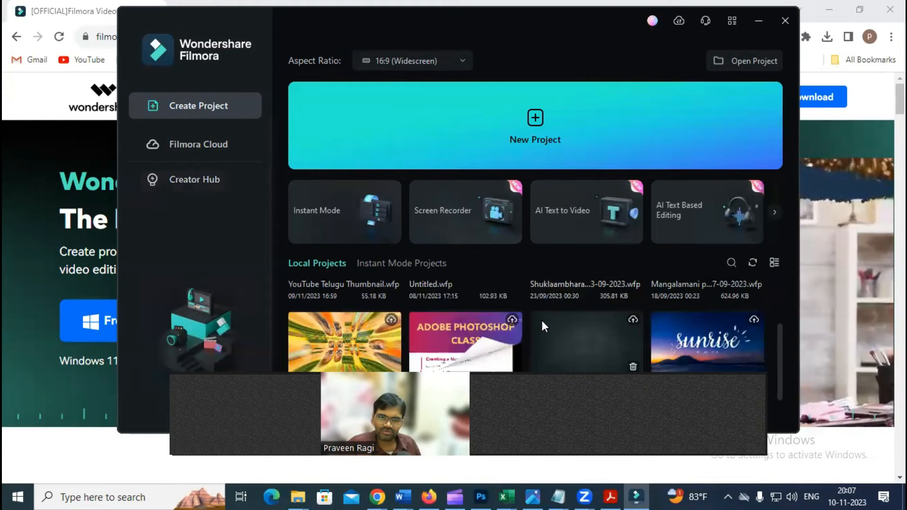
scroll(570, 316, "up", 1)
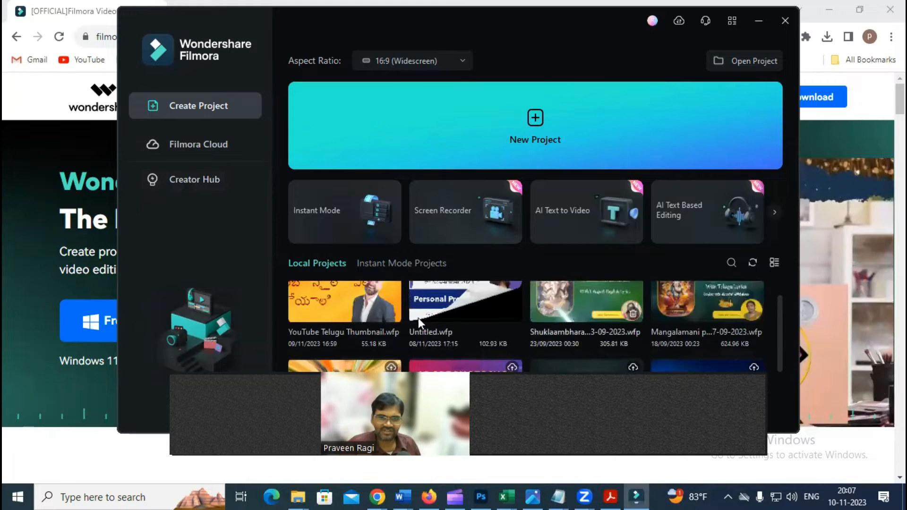
scroll(489, 327, "up", 1)
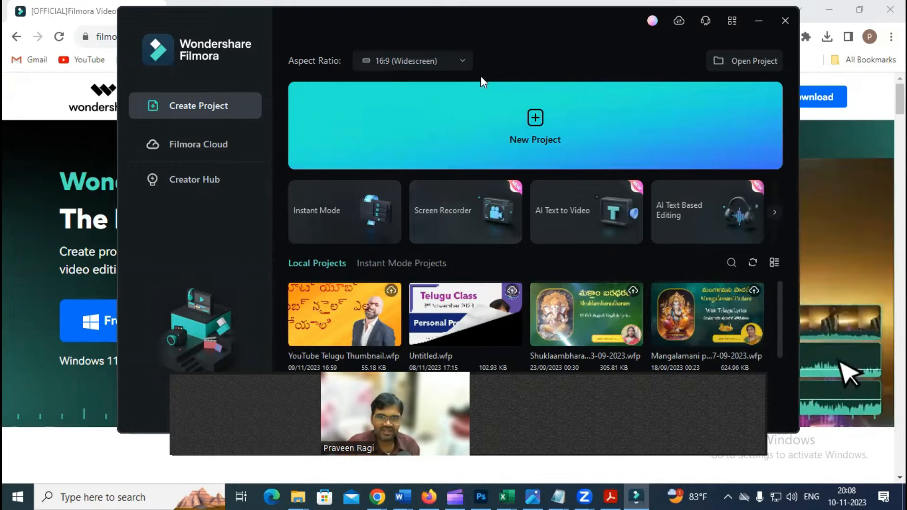
Create a new project with the 16:9 widescreen default aspect ratio.
left_click(462, 60)
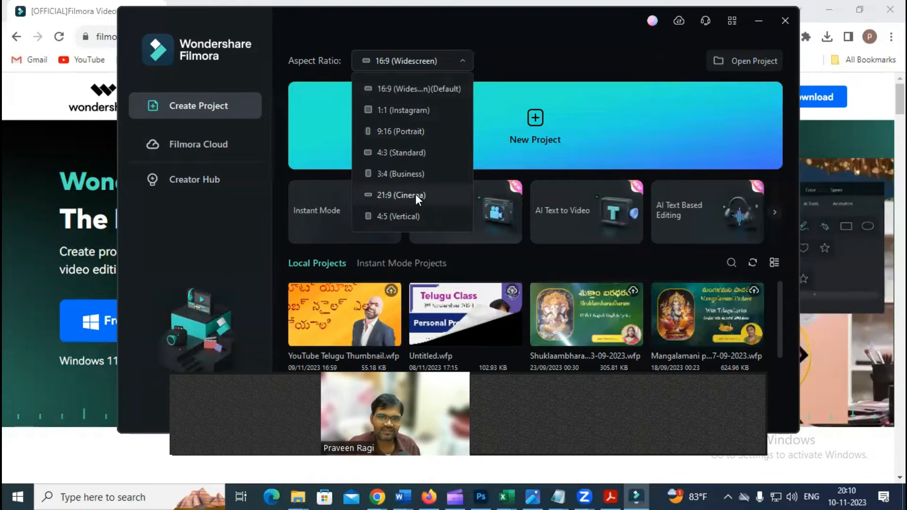
left_click(389, 88)
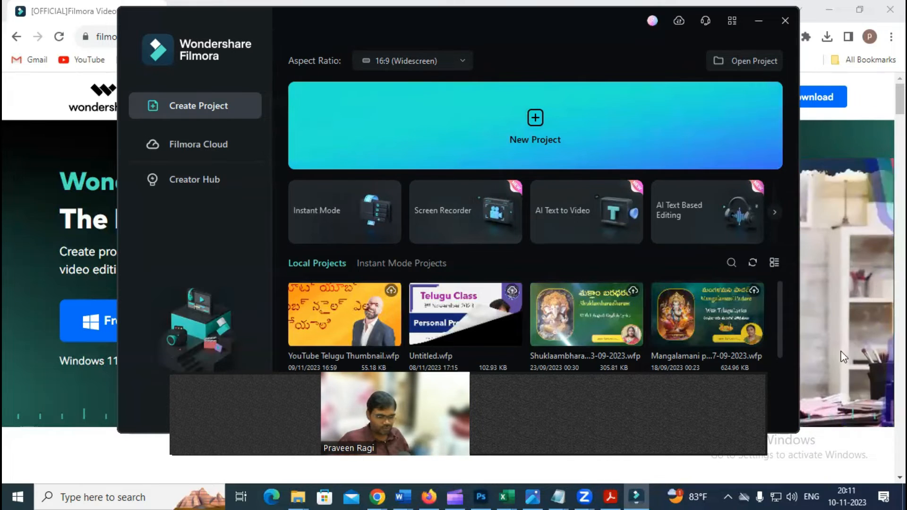
left_click(541, 137)
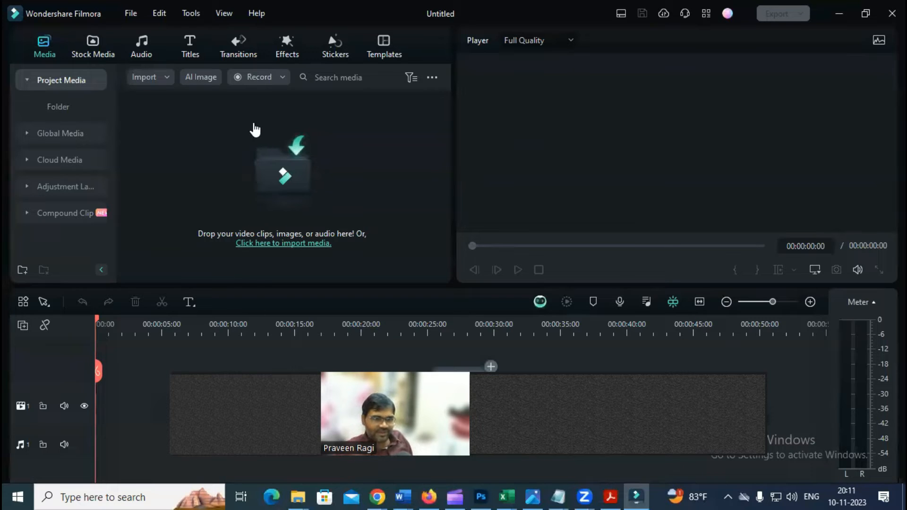
left_click(131, 14)
left_click(157, 13)
left_click(192, 14)
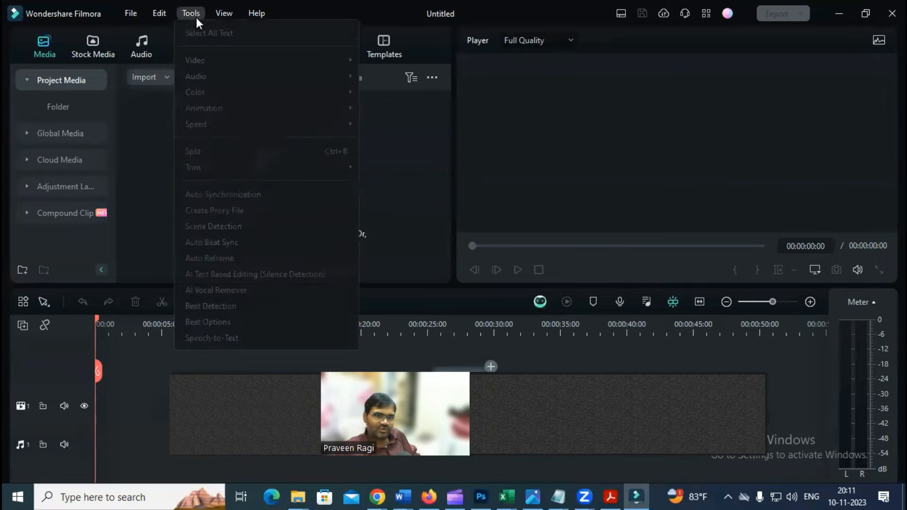
left_click(193, 14)
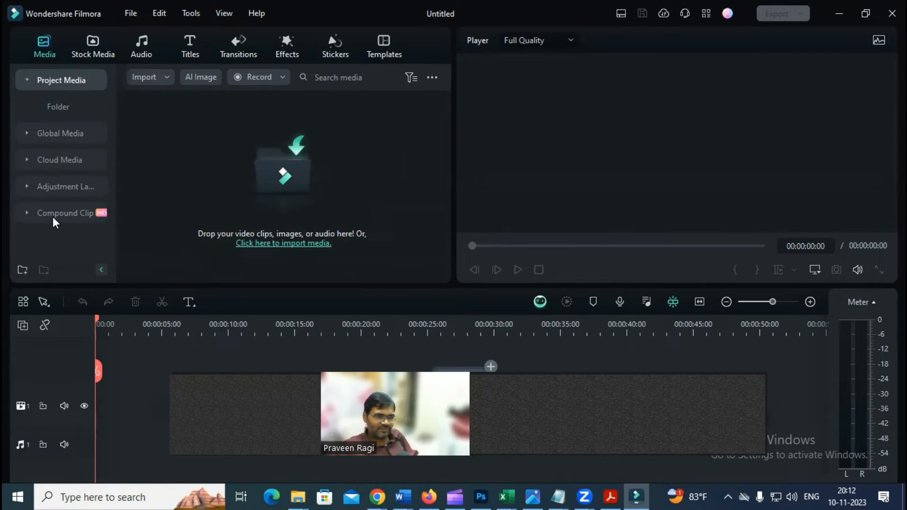
Examine the stock media, audio, titles, transitions and effects libraries, and return to the project media.
left_click(85, 50)
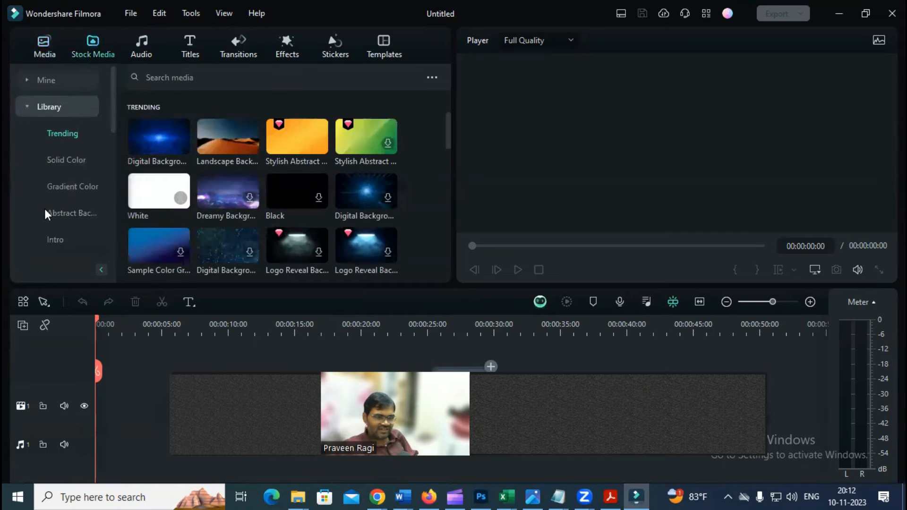
left_click(142, 45)
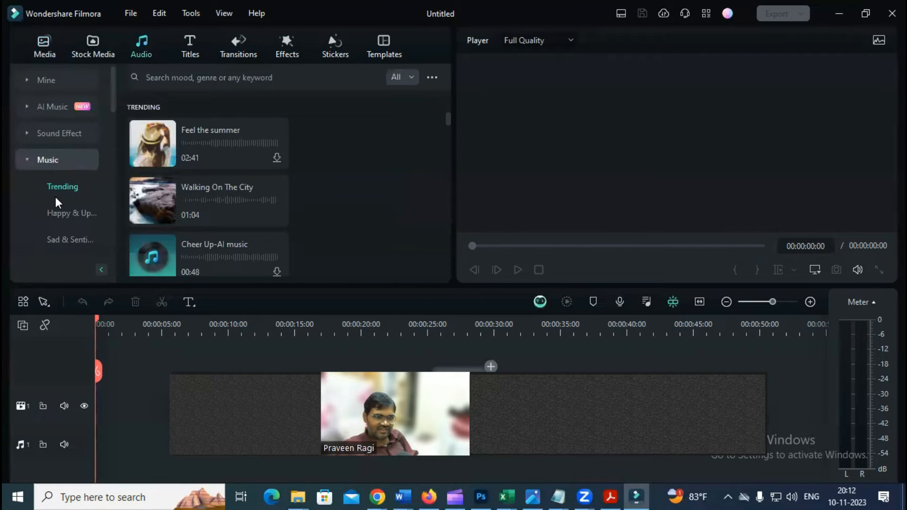
left_click(187, 42)
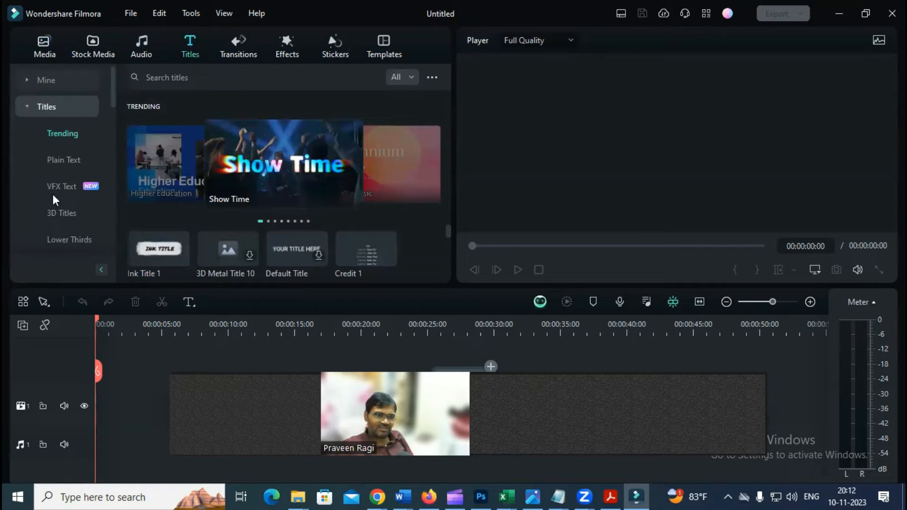
scroll(53, 196, "down", 8)
scroll(52, 197, "up", 3)
scroll(53, 197, "up", 5)
left_click(238, 47)
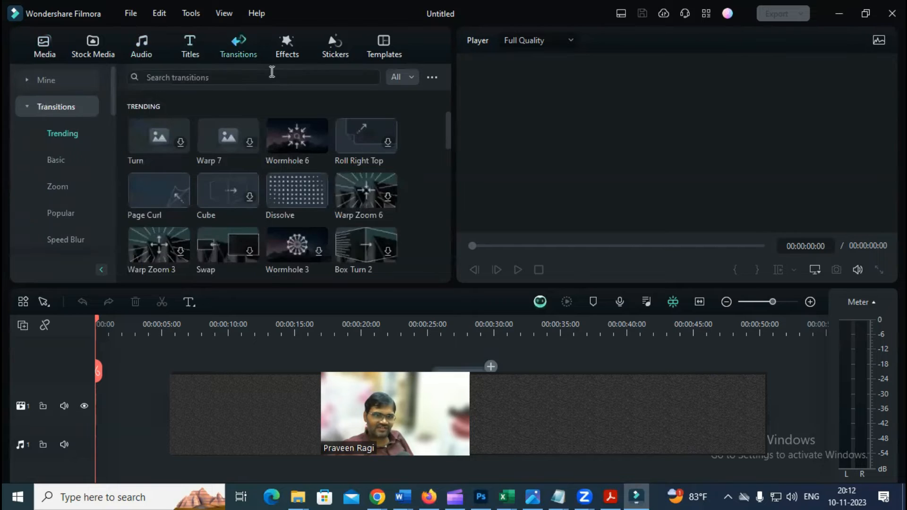
left_click(280, 49)
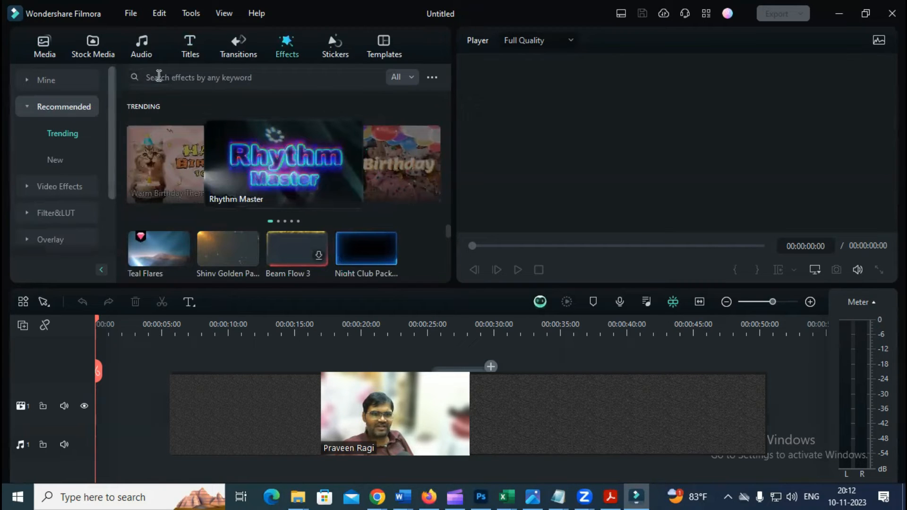
left_click(44, 46)
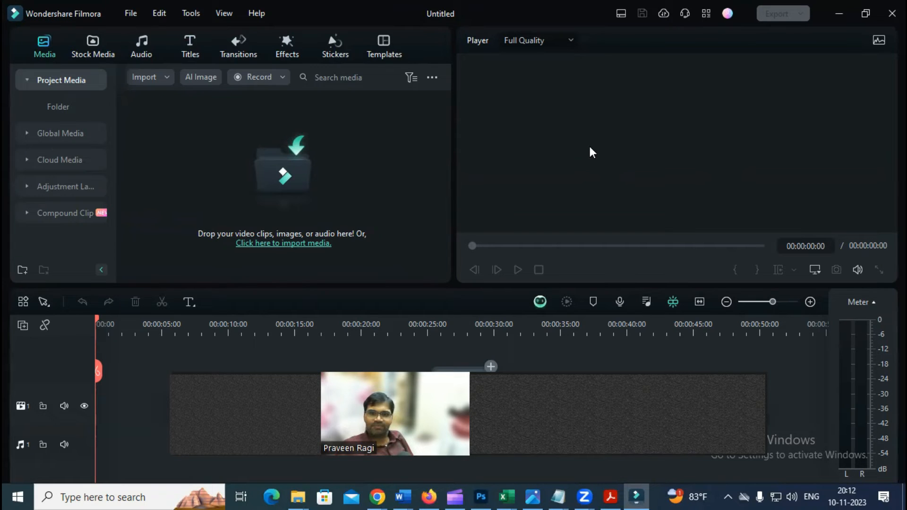
Preview the orange Stylish Abstract background from the trending stock media and place it at the start of the video track.
left_click(92, 49)
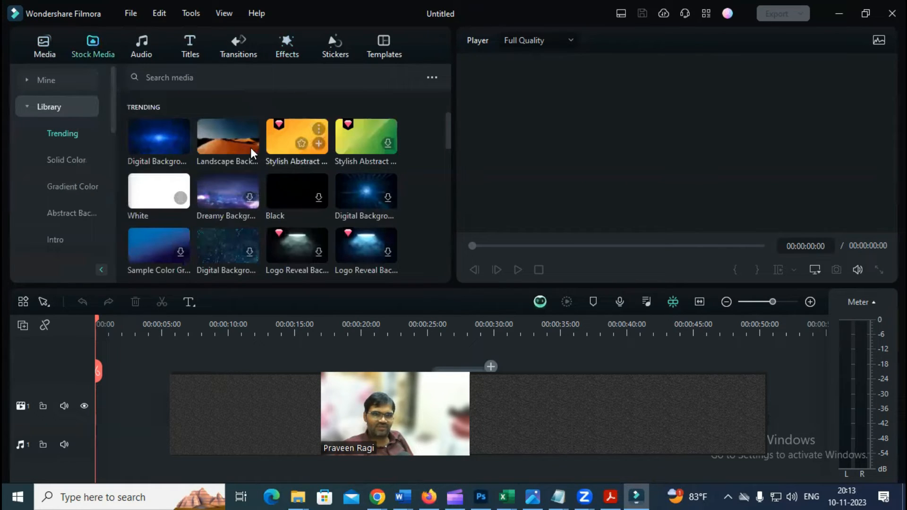
left_click(295, 134)
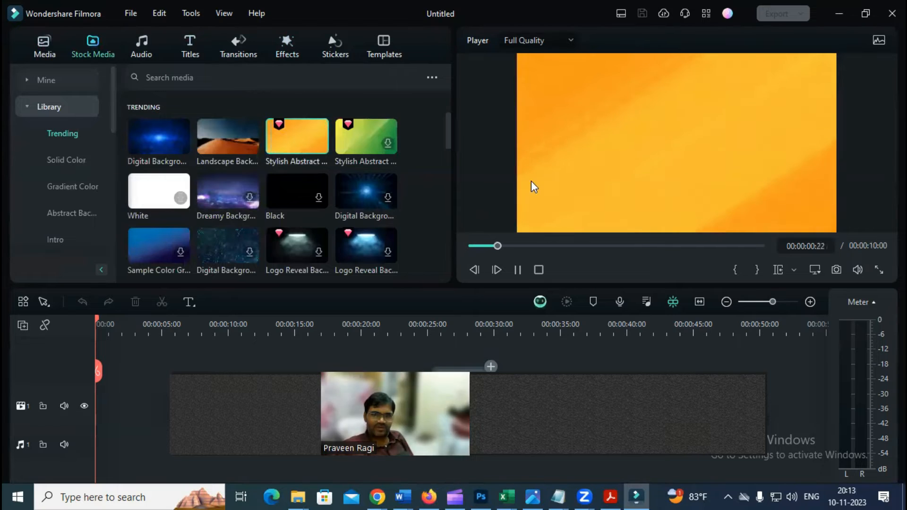
left_click_drag(297, 130, 100, 392)
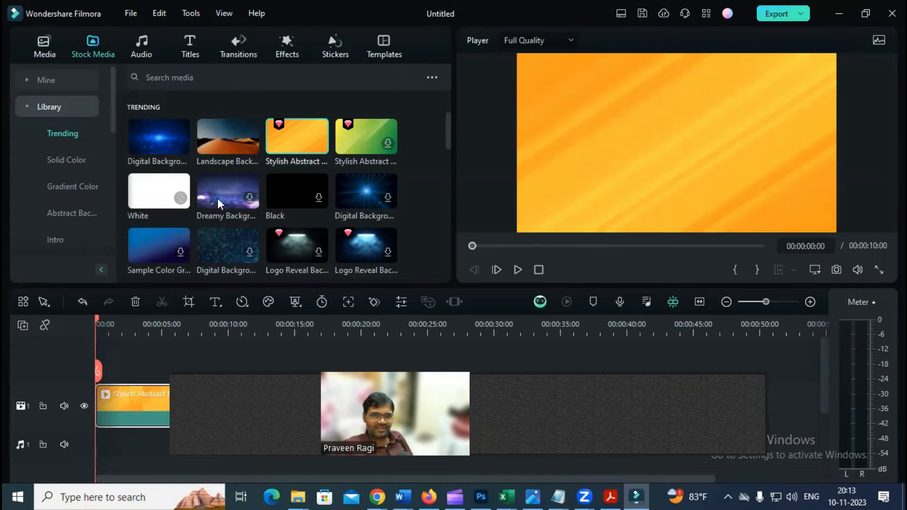
Download and preview the Dreamy Background stock clip, and place it directly after the orange background on the video track.
left_click(251, 201)
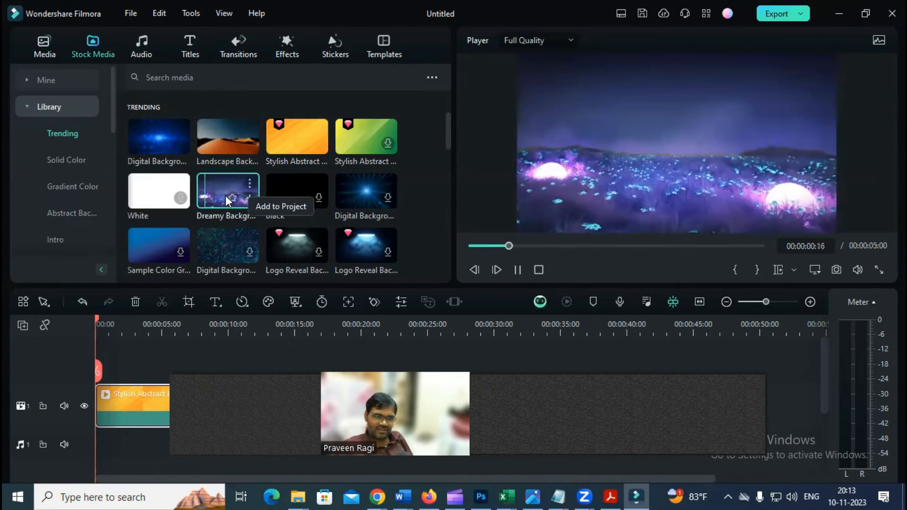
key("space")
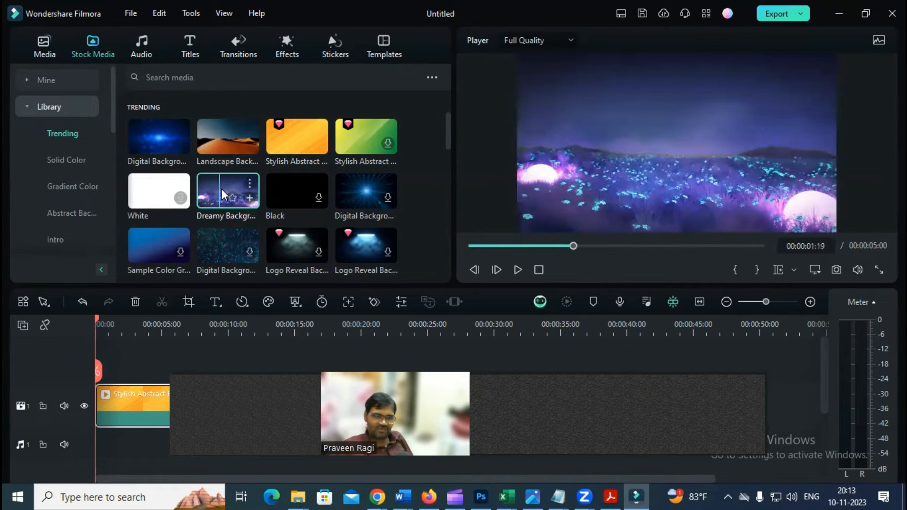
key("space")
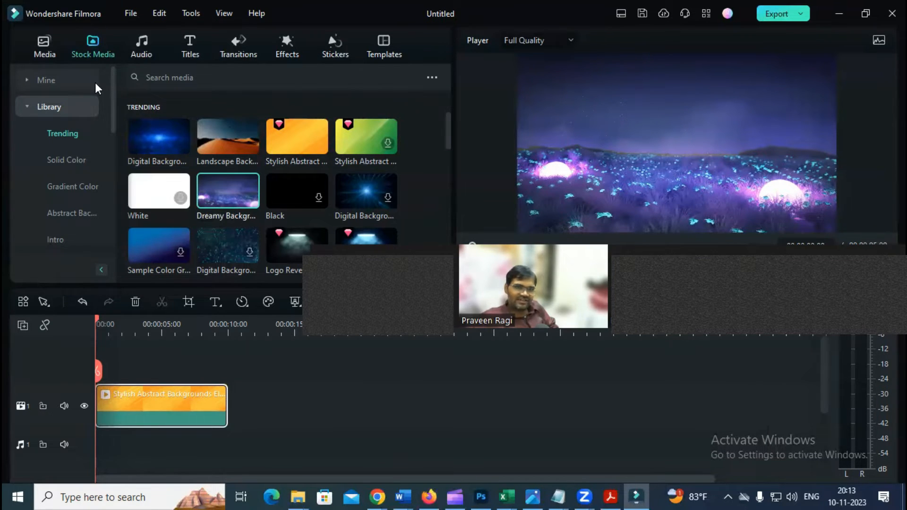
left_click_drag(218, 186, 251, 374)
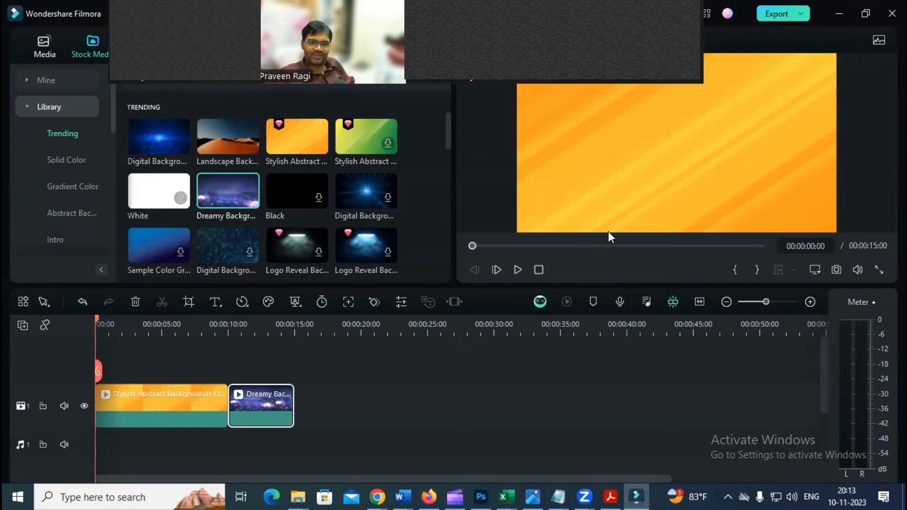
Play and pause the timeline preview, and step back three frames within the orange background clip.
left_click(516, 269)
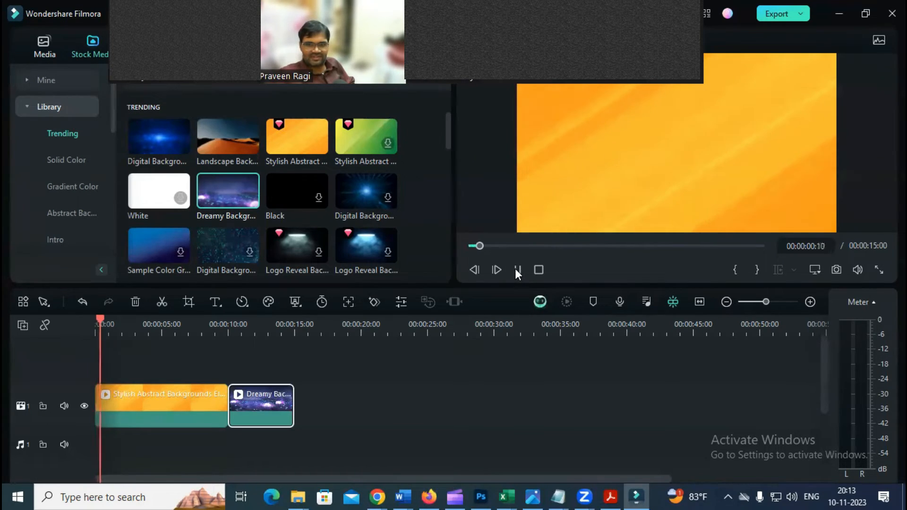
left_click(516, 269)
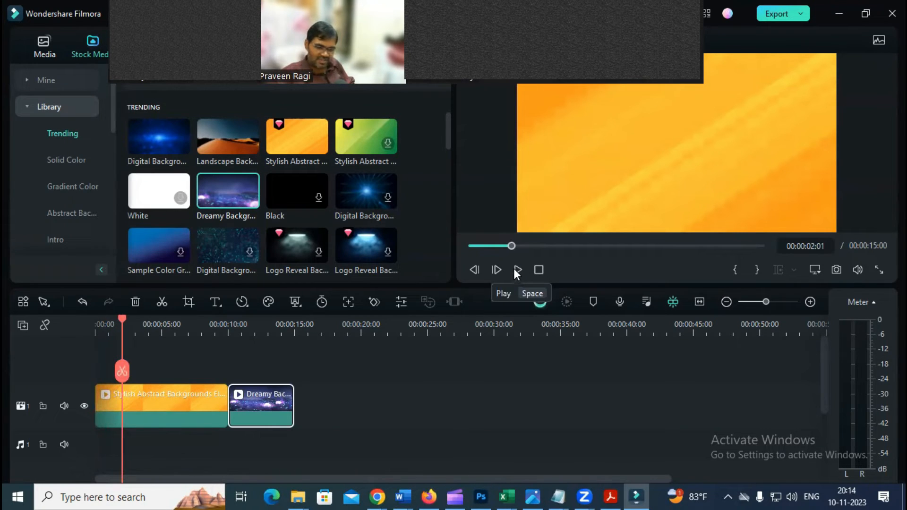
left_click(516, 269)
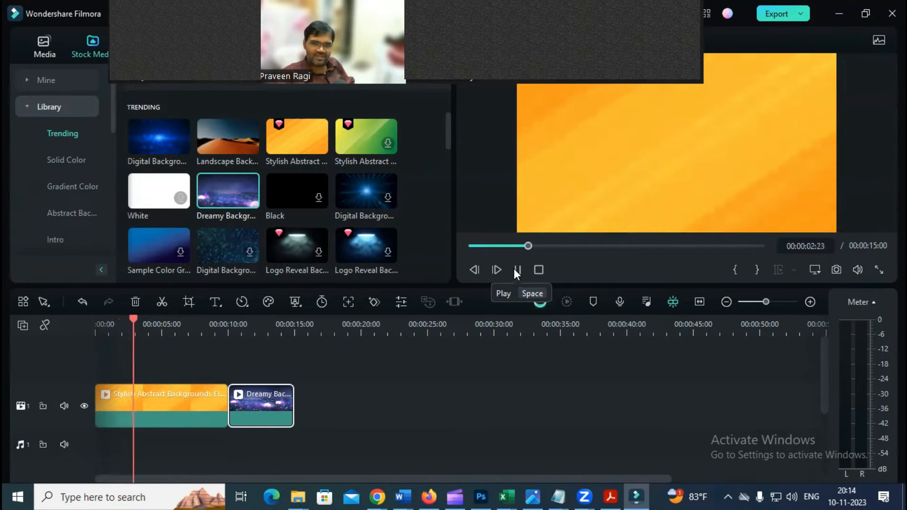
left_click(516, 269)
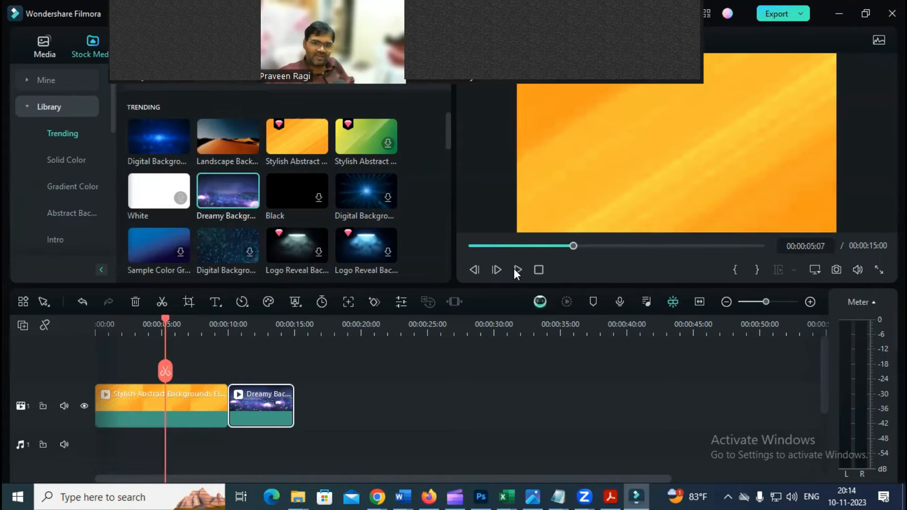
left_click(475, 269)
left_click(476, 270)
left_click(476, 267)
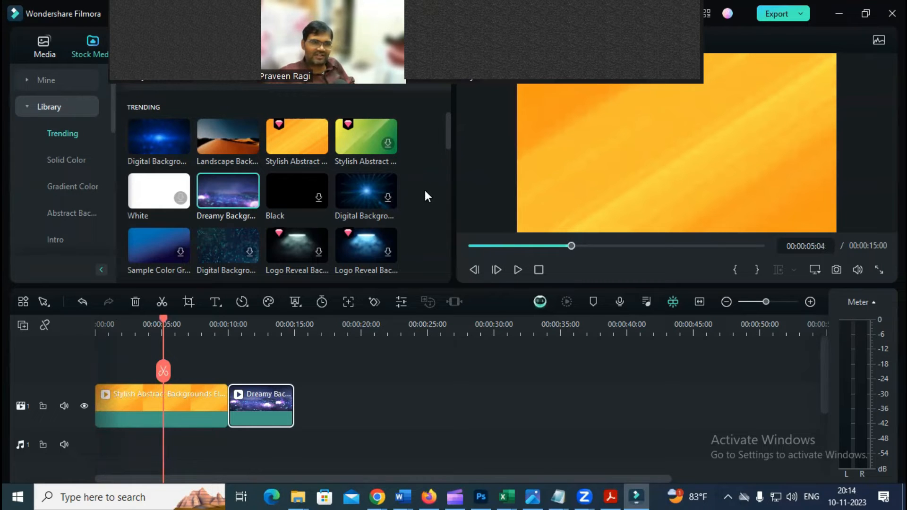
Add the first Pexels partner video to the video track beyond the Dreamy clip, keeping the project settings of 1920 x 1080 at 25fps.
scroll(215, 218, "down", 2)
scroll(214, 217, "up", 2)
scroll(78, 182, "down", 5)
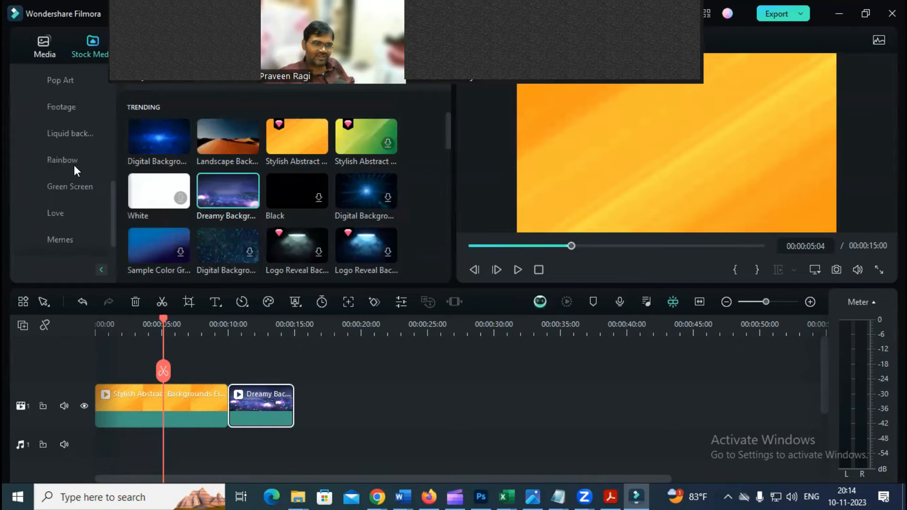
scroll(56, 182, "down", 1)
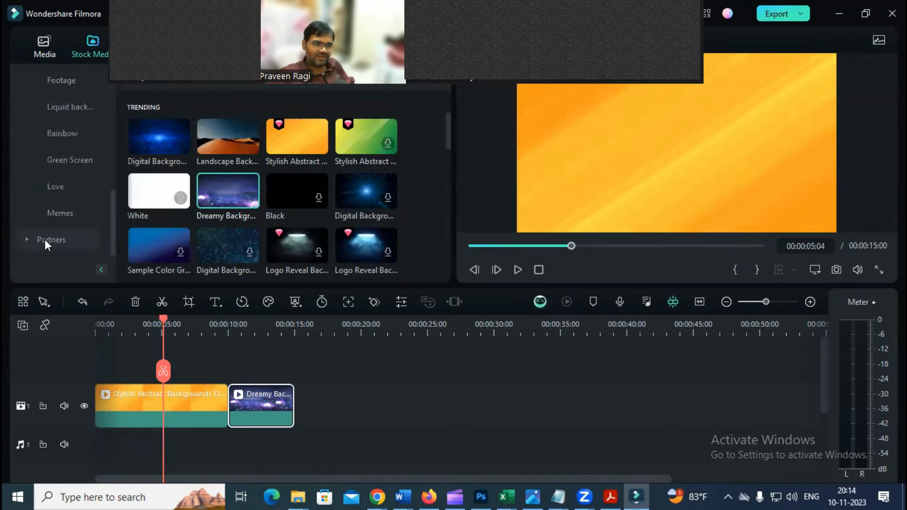
scroll(57, 218, "up", 2)
scroll(52, 237, "down", 2)
left_click(28, 239)
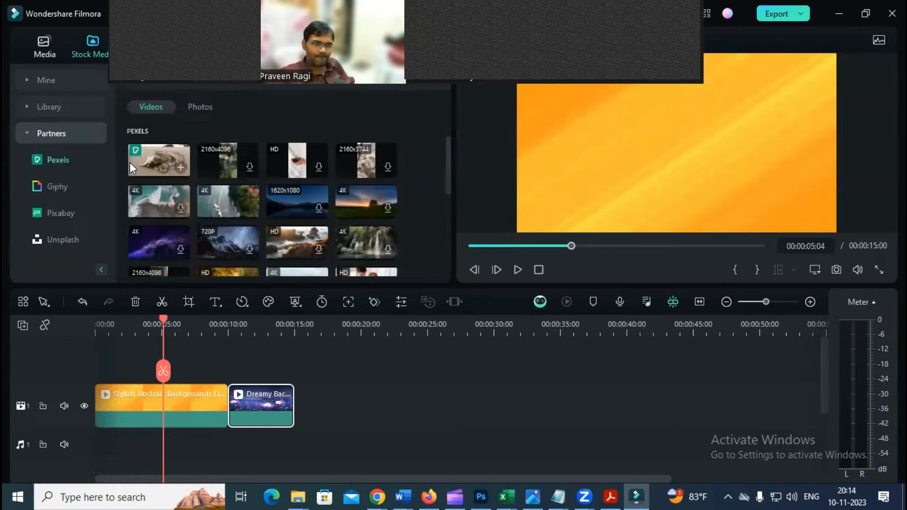
left_click_drag(155, 149, 316, 402)
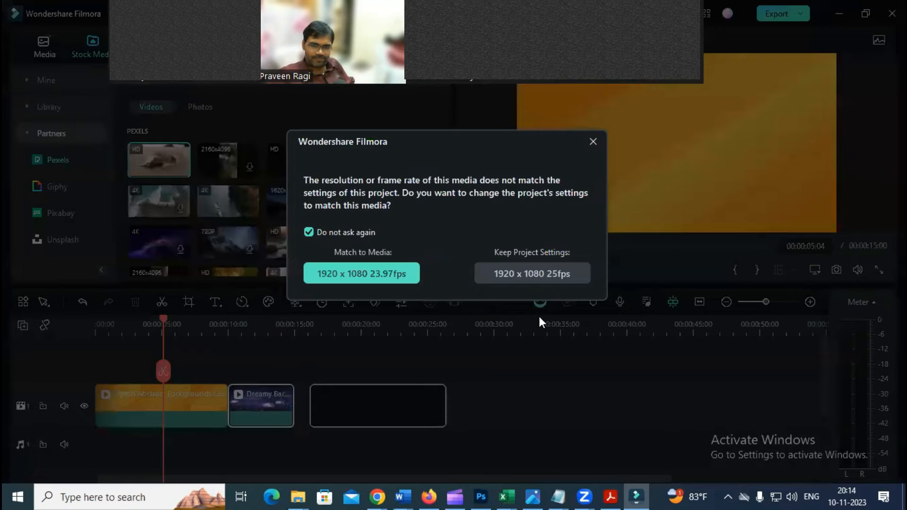
left_click(534, 277)
Delete the orange and Dreamy background clips together and move the seal clip to the start of the video track.
left_click_drag(287, 342, 147, 422)
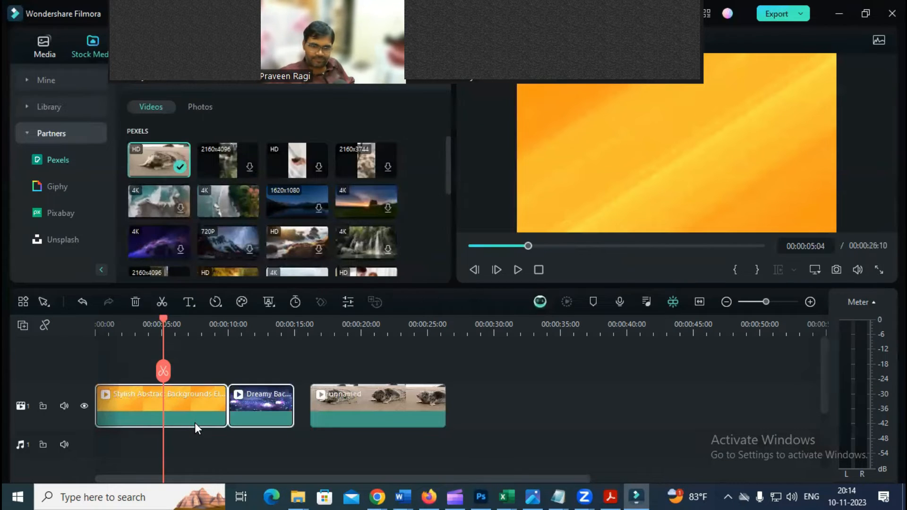
key("Delete")
left_click_drag(375, 410, 135, 351)
Move the playhead to 00:00:03:01 in the seal clip and step the preview back three frames.
left_click_drag(164, 319, 135, 324)
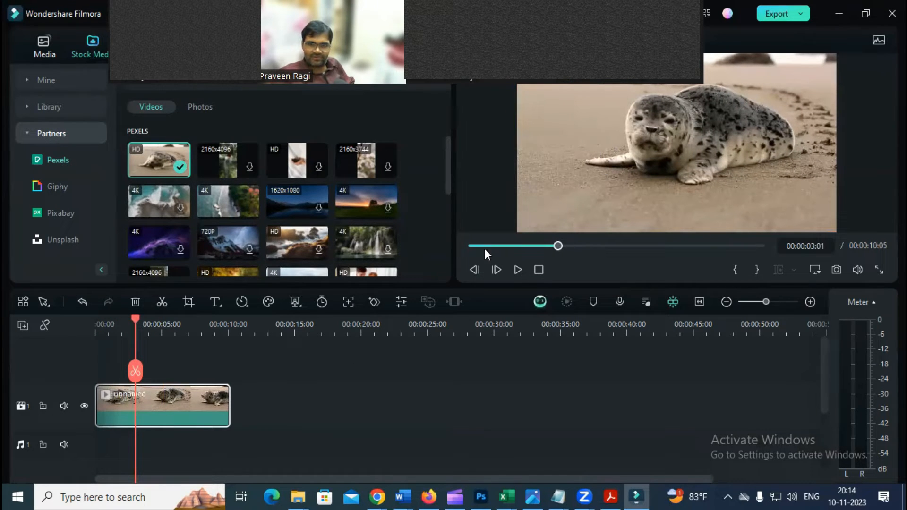
left_click(471, 267)
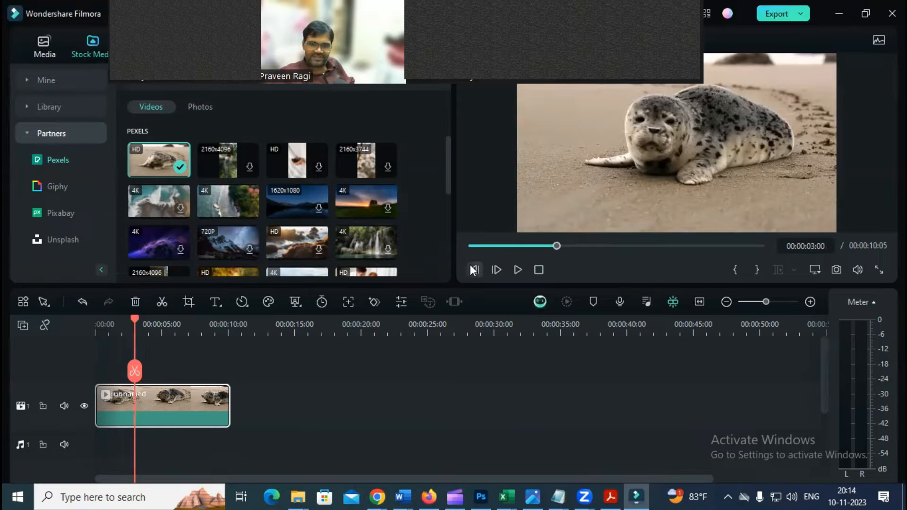
left_click(472, 269)
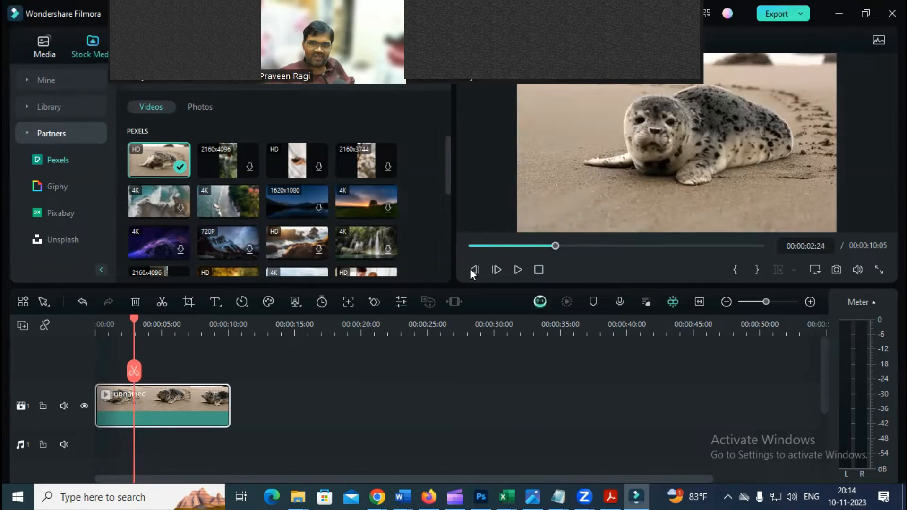
left_click(471, 269)
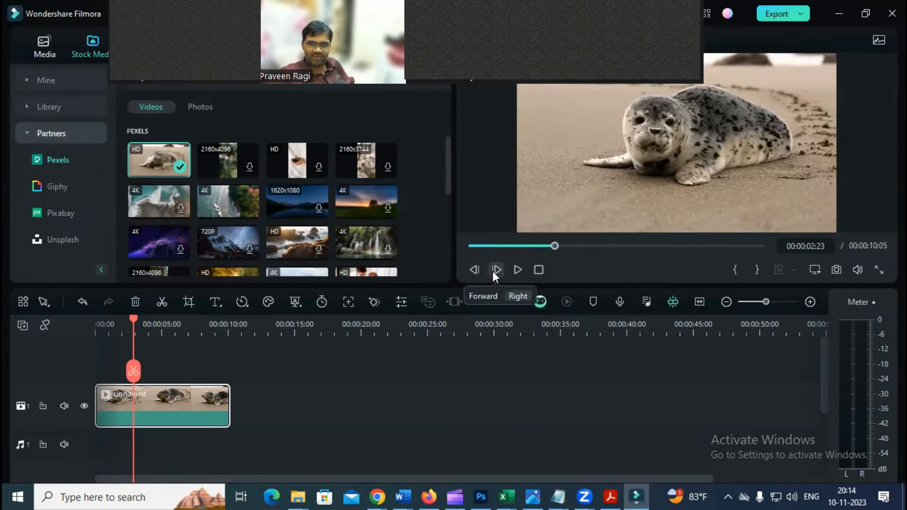
Step the seal clip preview forward frame by frame to 00:00:03:10.
left_click(492, 271)
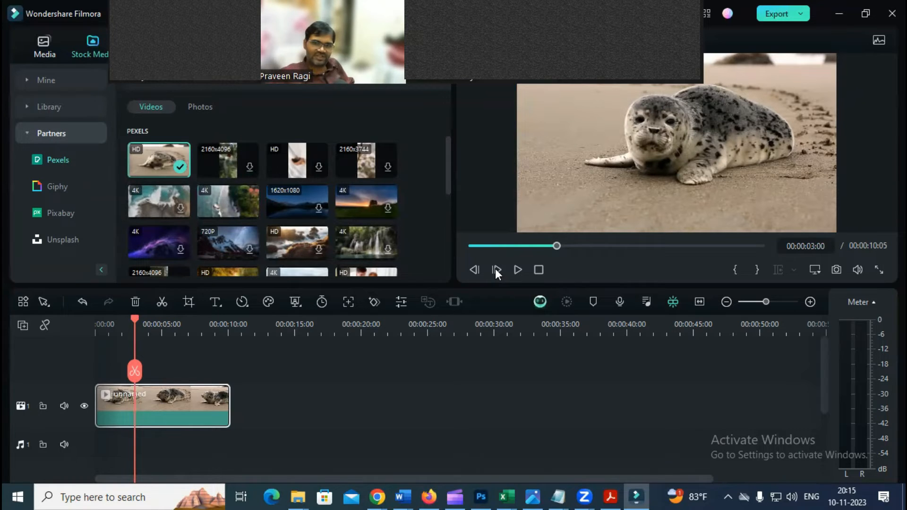
left_click(496, 269)
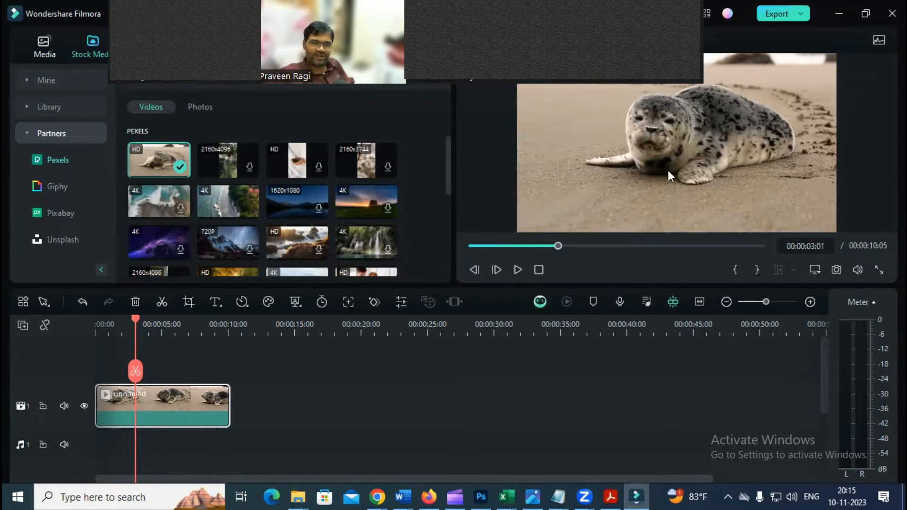
left_click(497, 270)
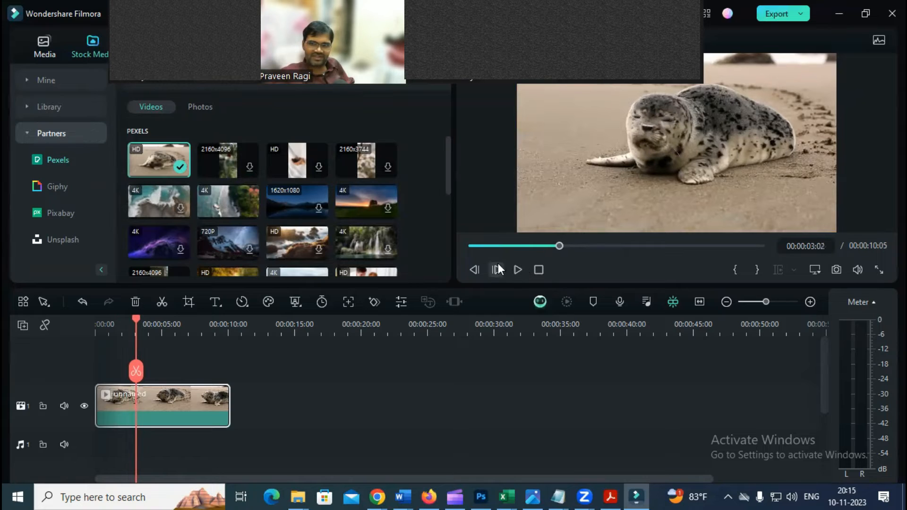
left_click(496, 269)
left_click(496, 270)
left_click(496, 270)
left_click(495, 270)
left_click(496, 270)
left_click(496, 270)
left_click(495, 270)
left_click(495, 270)
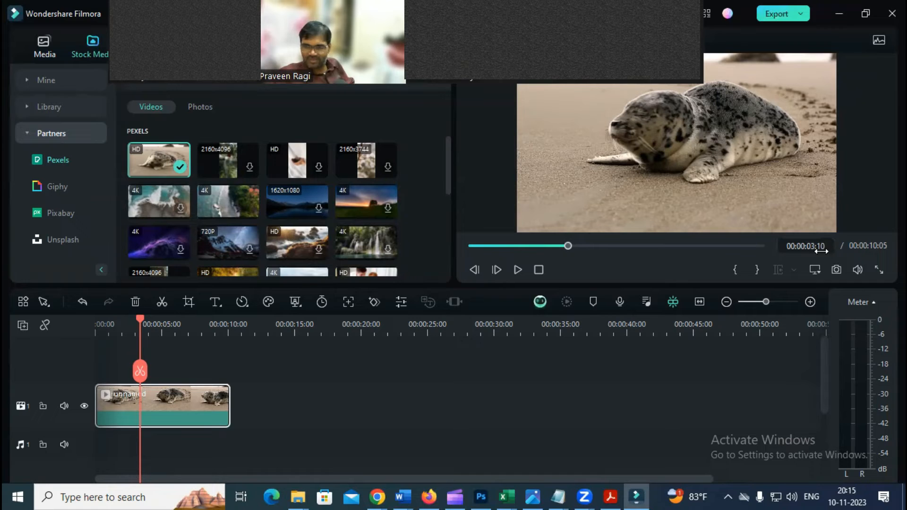
Return the playhead to the beginning of the seal clip and step forward six frames.
left_click_drag(565, 249, 468, 246)
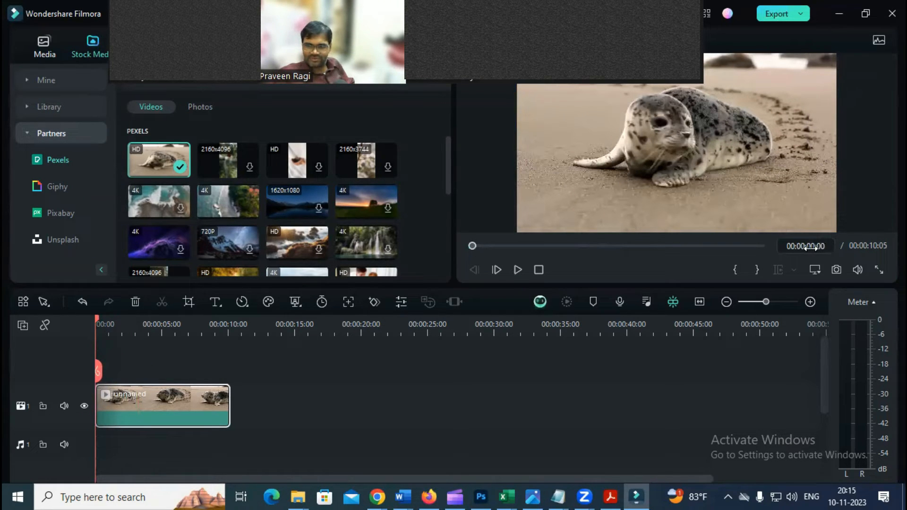
left_click(496, 270)
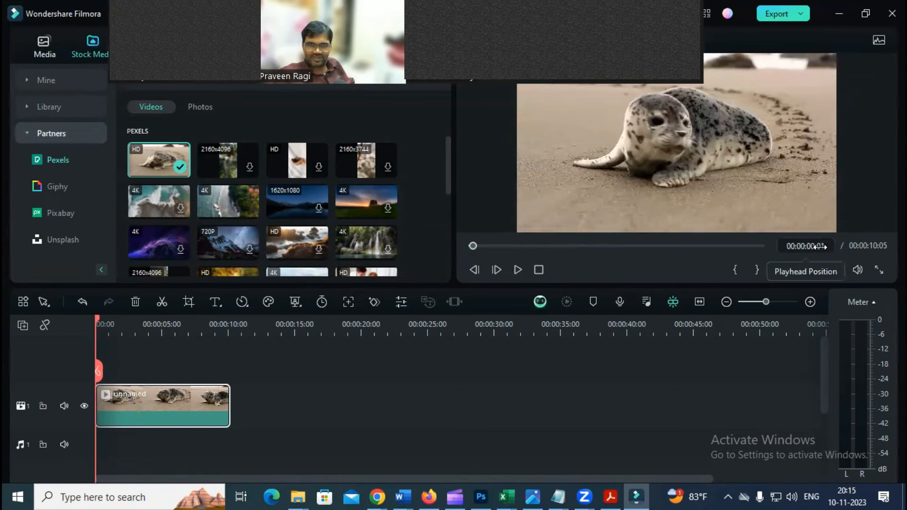
left_click(496, 270)
left_click(497, 270)
left_click(496, 270)
left_click(497, 270)
left_click(496, 270)
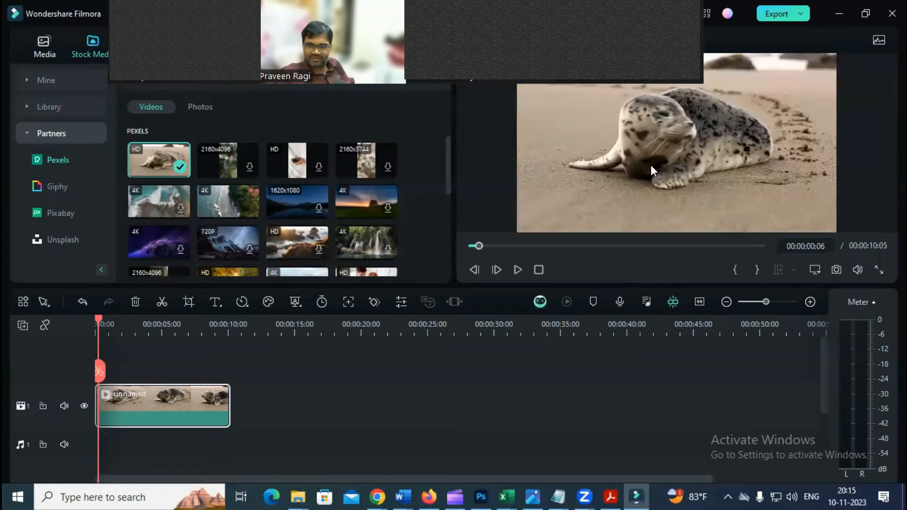
Continue stepping through the seal clip one frame at a time up to 00:00:01:00.
left_click(492, 269)
left_click(493, 269)
left_click(492, 269)
left_click(493, 269)
left_click(493, 269)
left_click(493, 269)
left_click(492, 269)
left_click(492, 269)
left_click(492, 269)
left_click(492, 269)
left_click(492, 269)
left_click(492, 269)
left_click(493, 269)
left_click(493, 269)
left_click(493, 269)
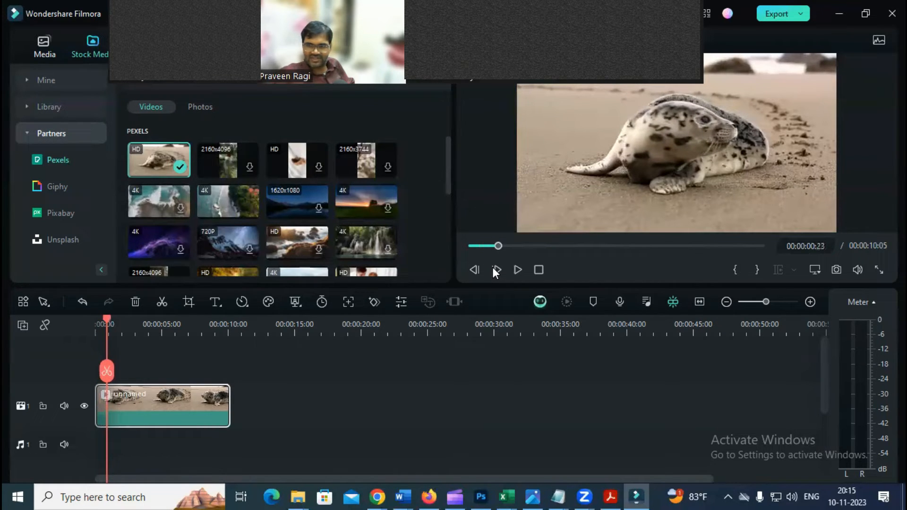
left_click(493, 269)
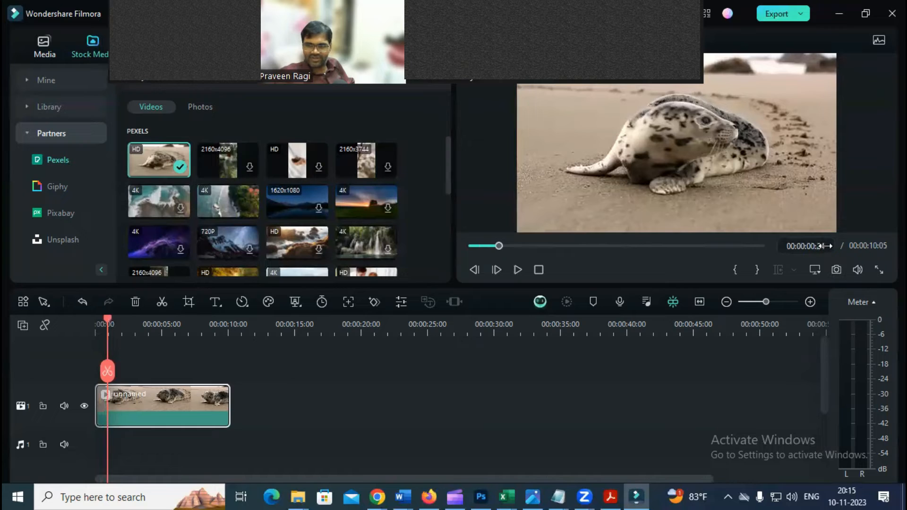
left_click(497, 270)
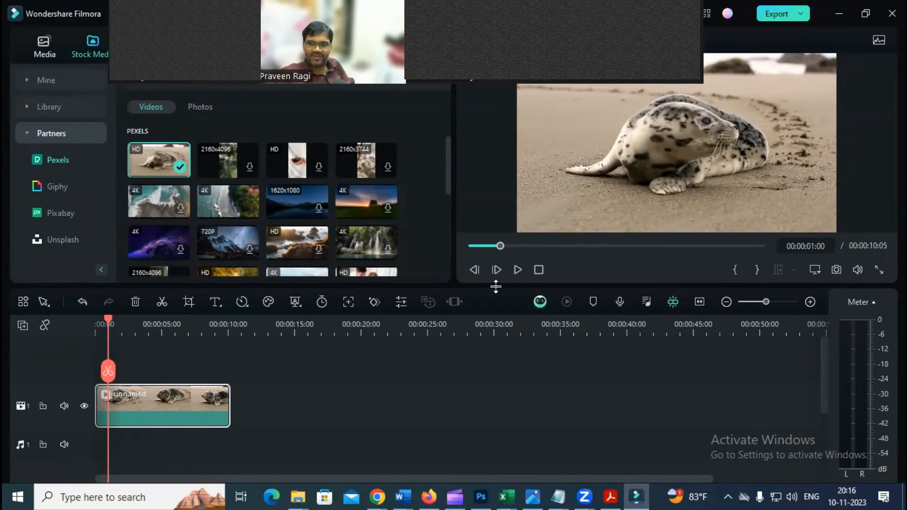
Step one frame past the one-second mark, play the seal clip, and pause it at 00:00:03:17.
left_click(497, 270)
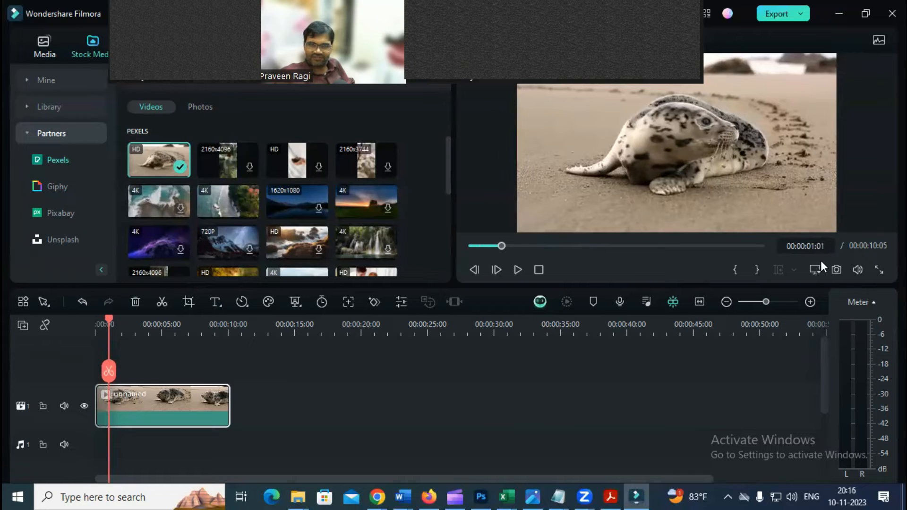
left_click(517, 270)
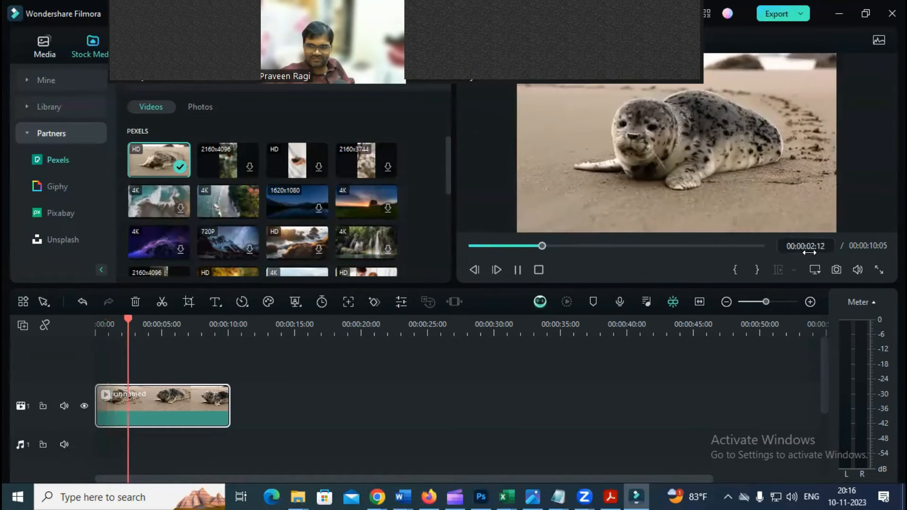
left_click(517, 270)
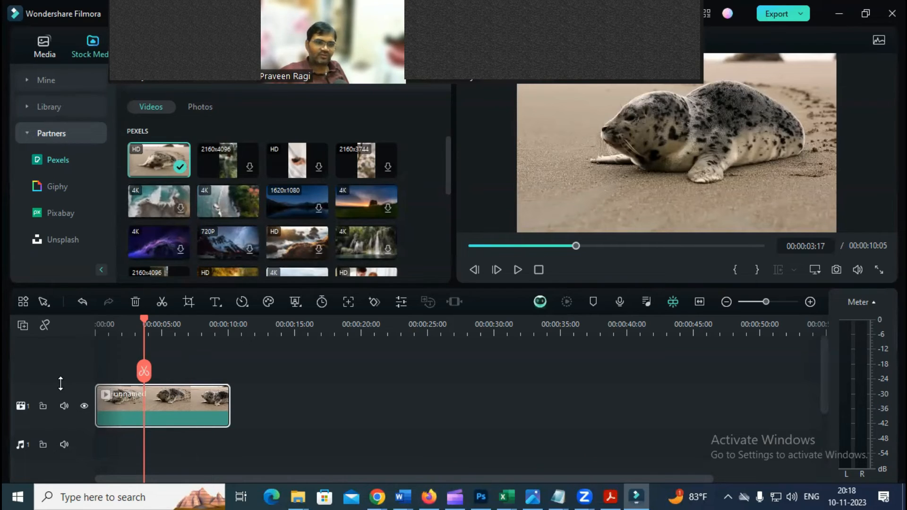
Place the 4K aerial coastline video from Pexels on a new video track above the seal clip, starting at the timeline's beginning.
mouse_move(235, 207)
left_click_drag(234, 203, 102, 379)
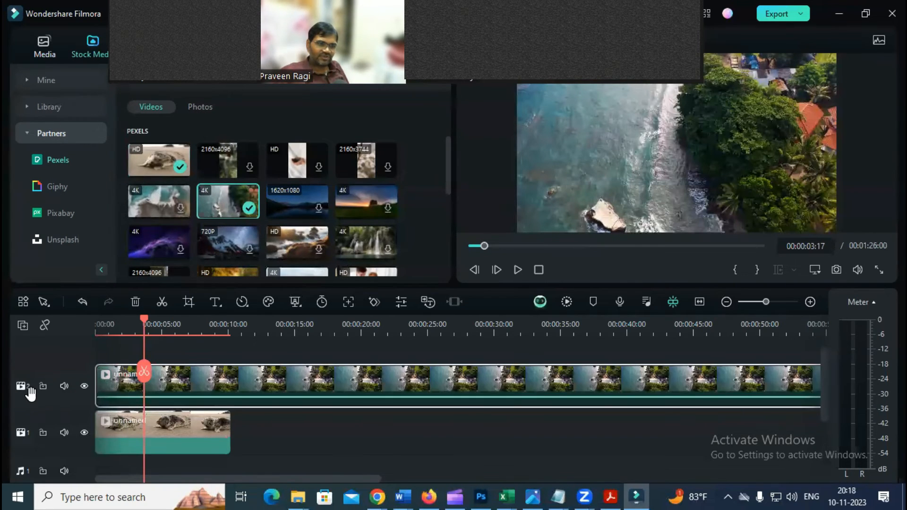
scroll(63, 396, "down", 1)
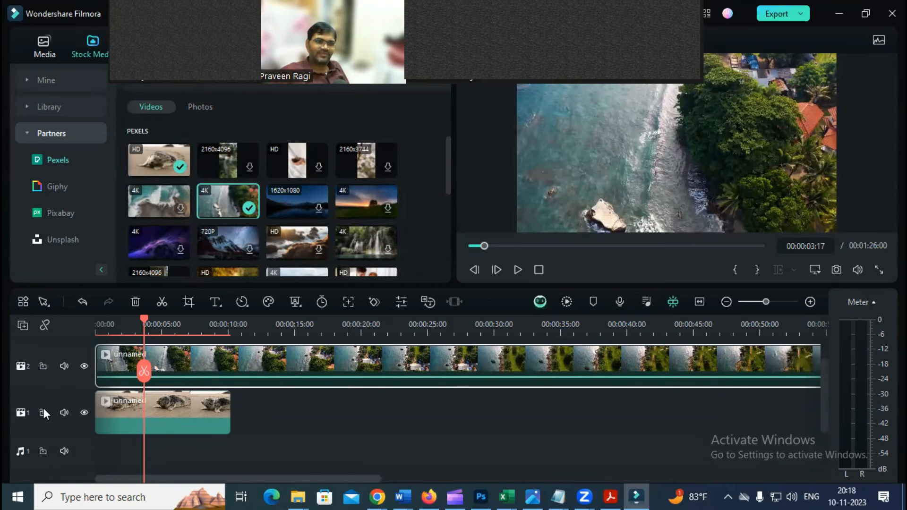
scroll(32, 450, "down", 1)
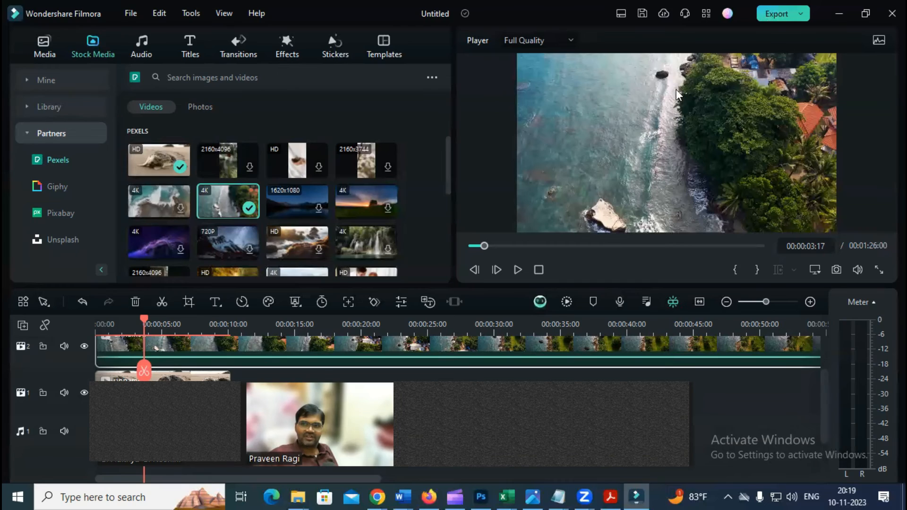
Open the export settings, examine the local output options such as the video name, and close them without exporting.
key("ctrl+e")
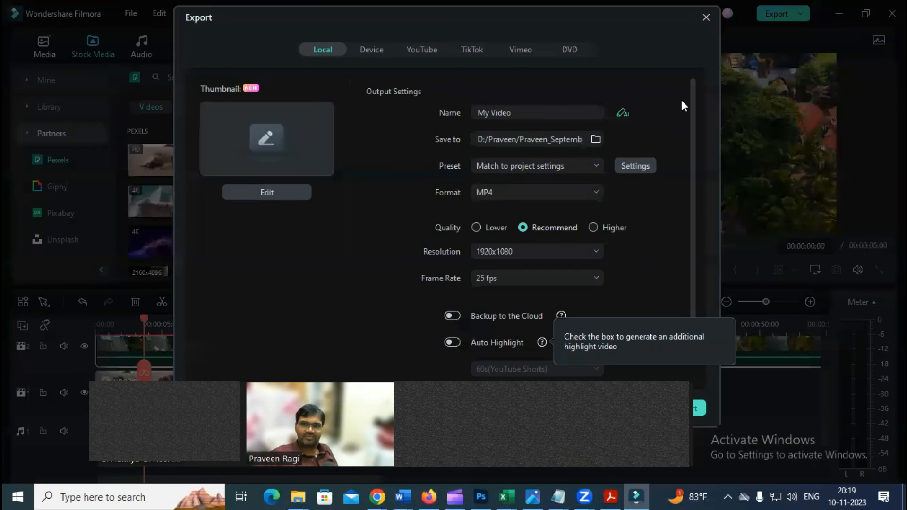
left_click(532, 113)
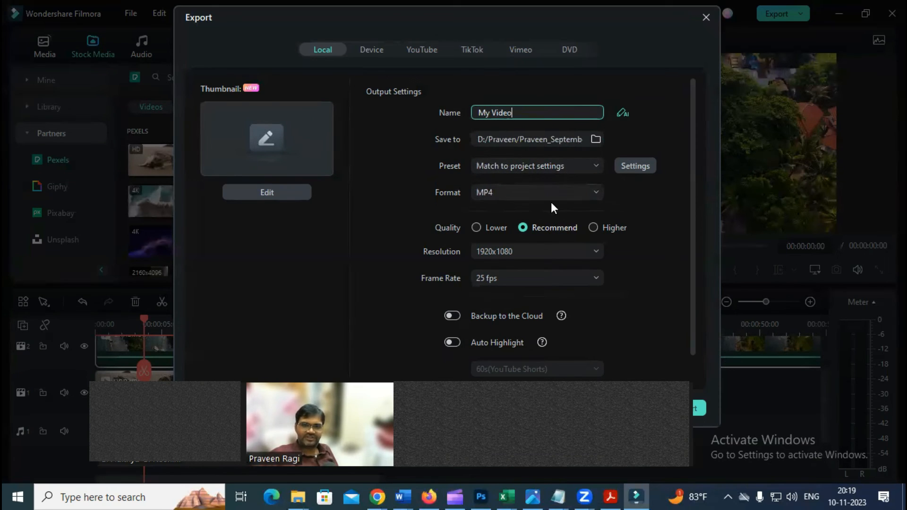
left_click(706, 17)
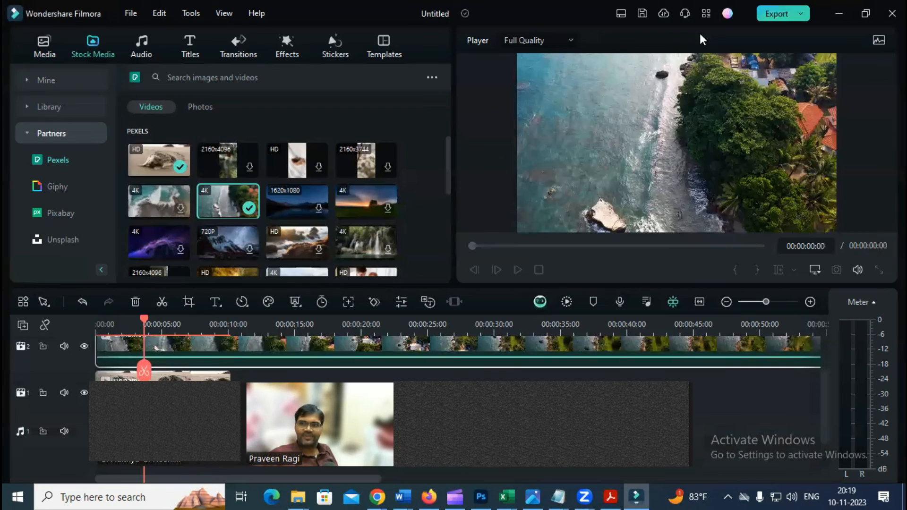